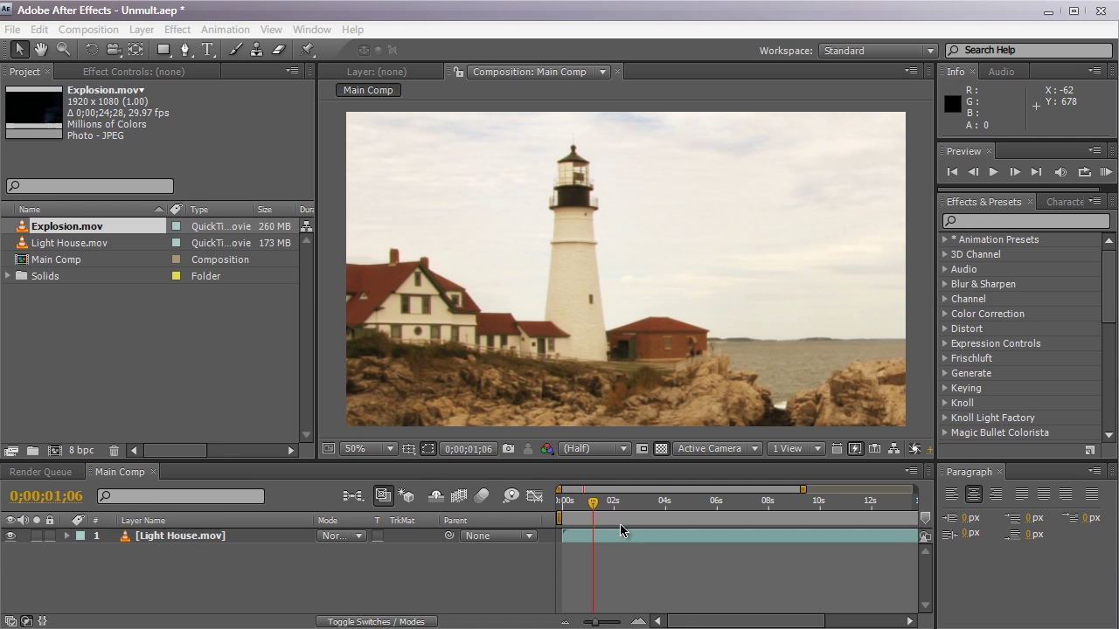
Step: Scrub to a later frame and add Explosion.mov to Main Comp above Light House.mov
{"action": "mouse_move", "coordinate": [612, 505]}
{"action": "left_mouse_down"}
{"action": "mouse_move", "coordinate": [769, 509]}
{"action": "mouse_move", "coordinate": [606, 505]}
{"action": "left_mouse_up"}
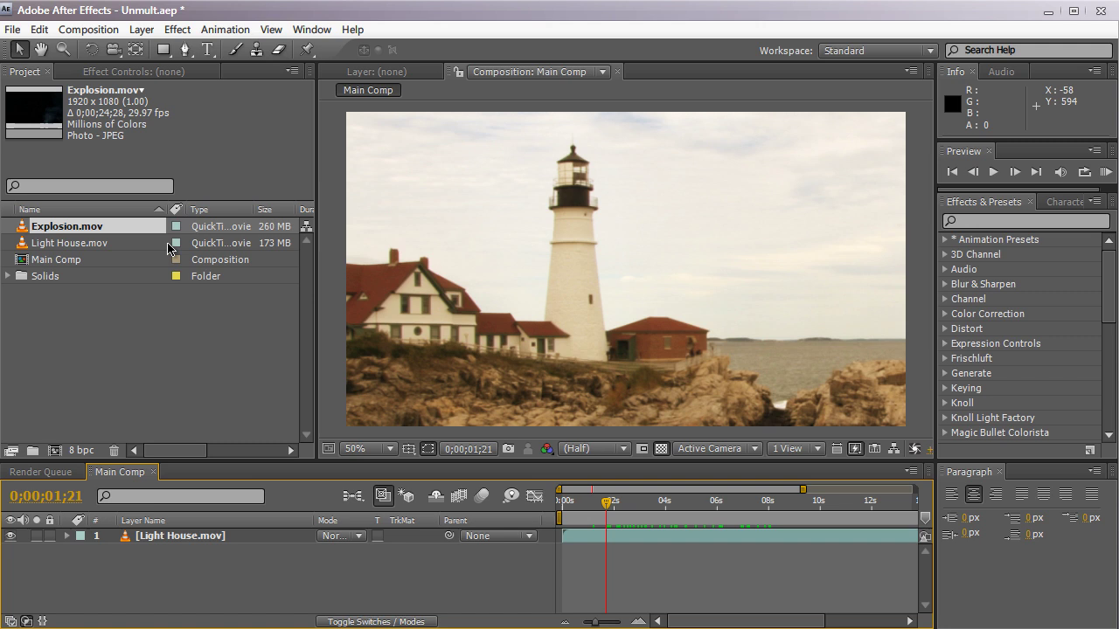
{"action": "left_click_drag", "start_coordinate": [144, 233], "coordinate": [144, 532]}
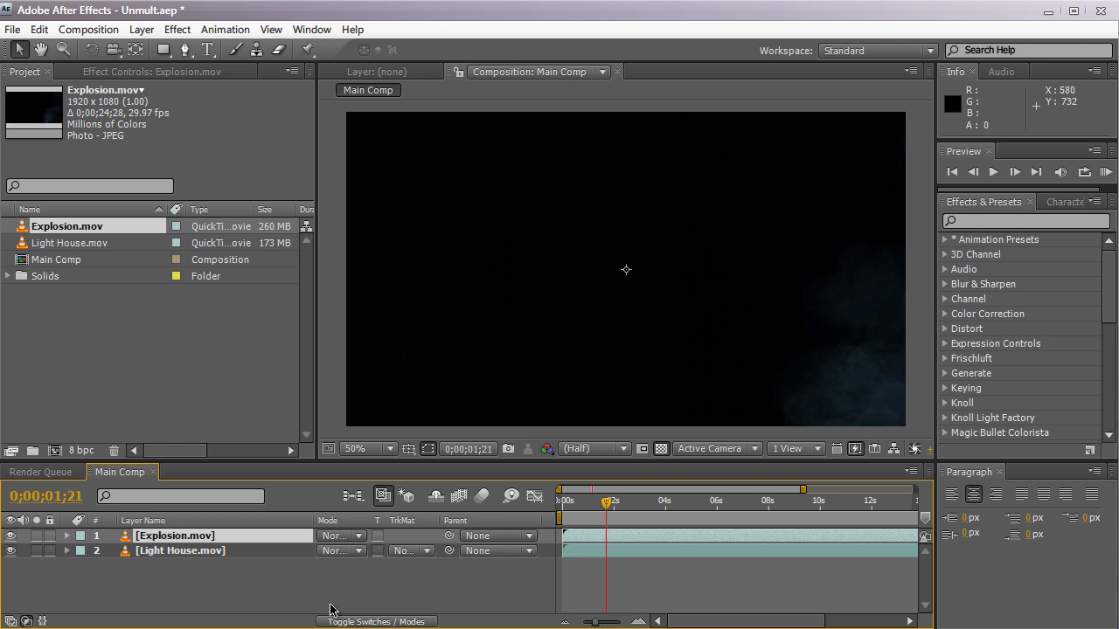
Step: Set Explosion.mov to Screen mode, hide Light House.mov, and turn on the transparency grid
{"action": "left_click", "coordinate": [334, 537]}
{"action": "left_click", "coordinate": [334, 407]}
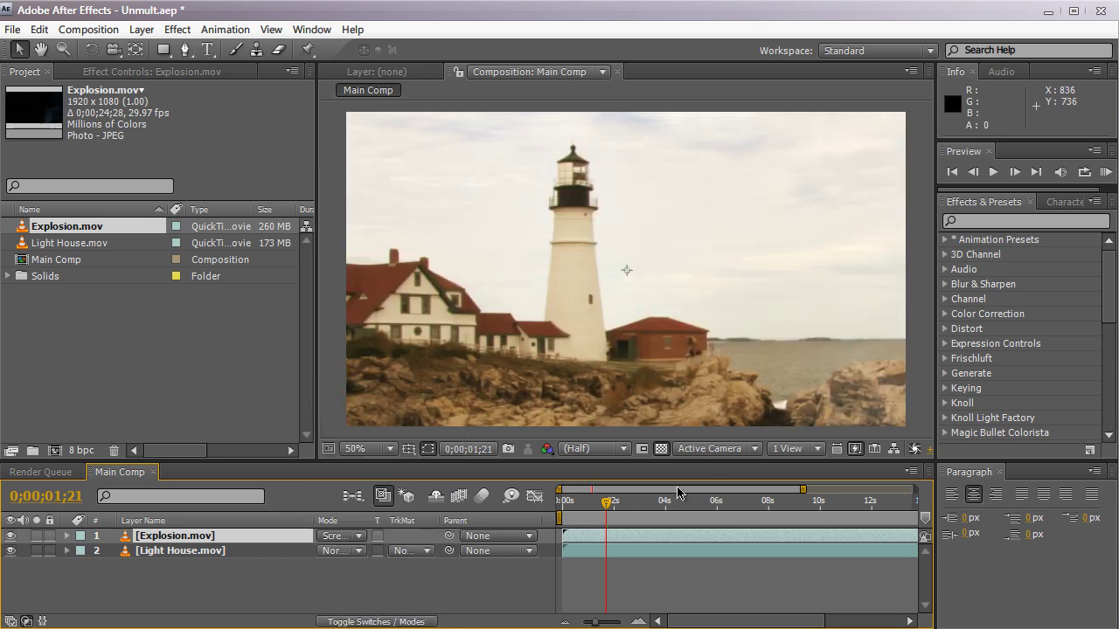
{"action": "left_click_drag", "start_coordinate": [609, 501], "coordinate": [781, 500]}
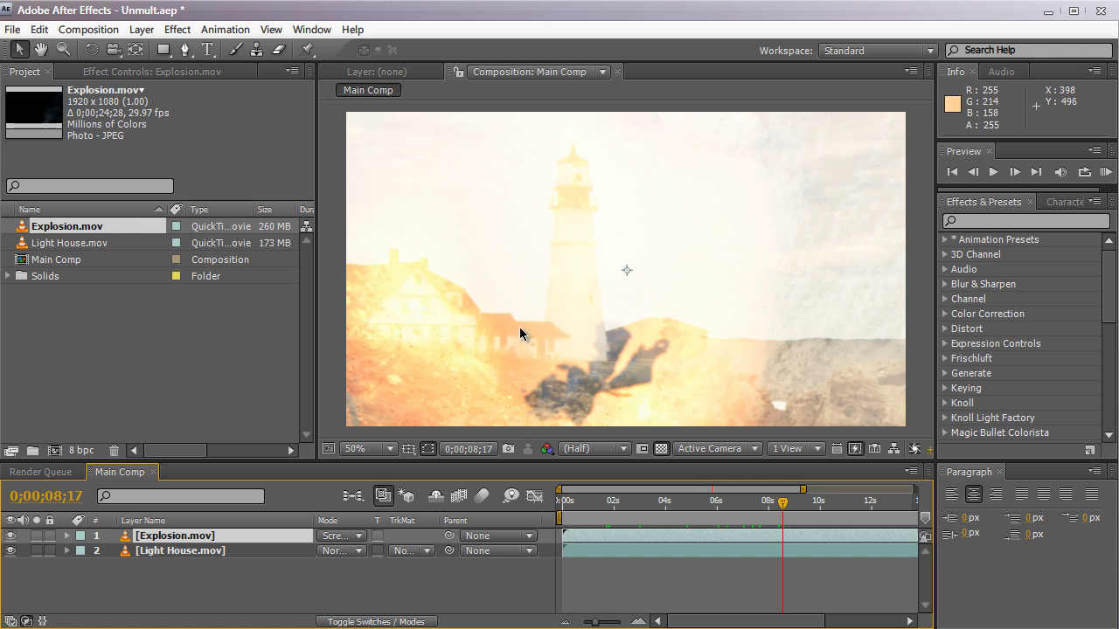
{"action": "left_click", "coordinate": [10, 551]}
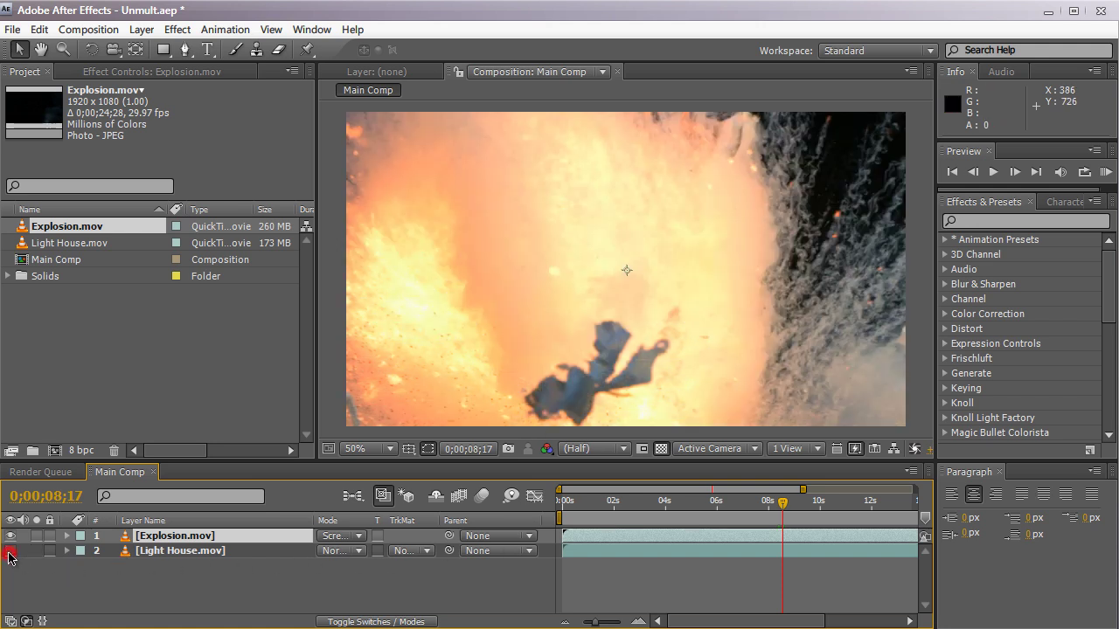
{"action": "left_click", "coordinate": [662, 448]}
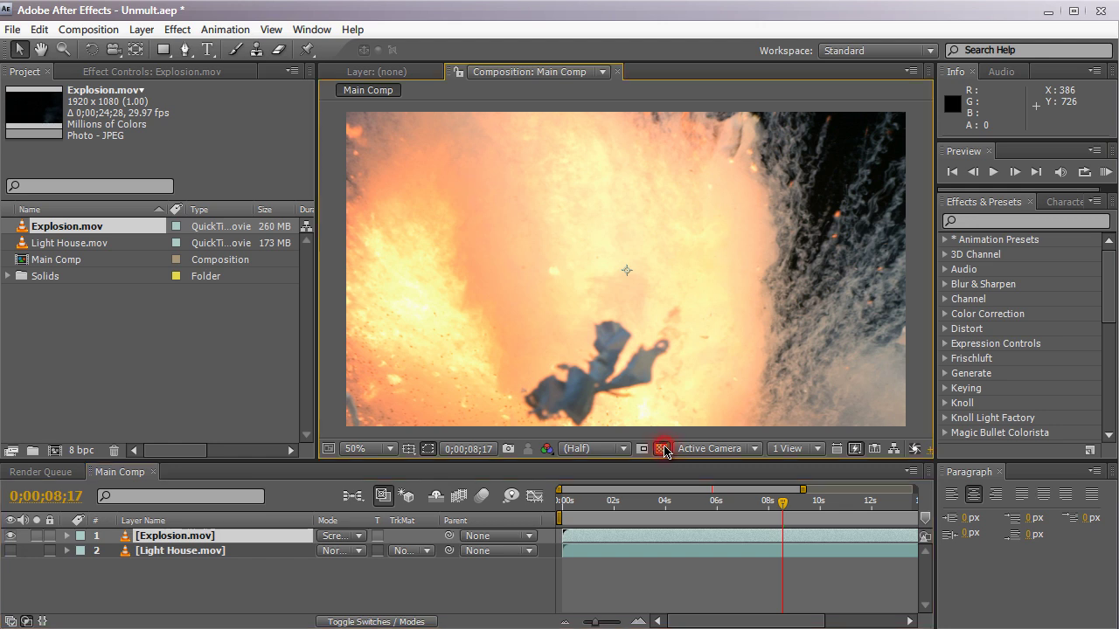
Step: Try moving the explosion left in the frame, then undo the repositioning
{"action": "left_click_drag", "start_coordinate": [661, 280], "coordinate": [944, 319]}
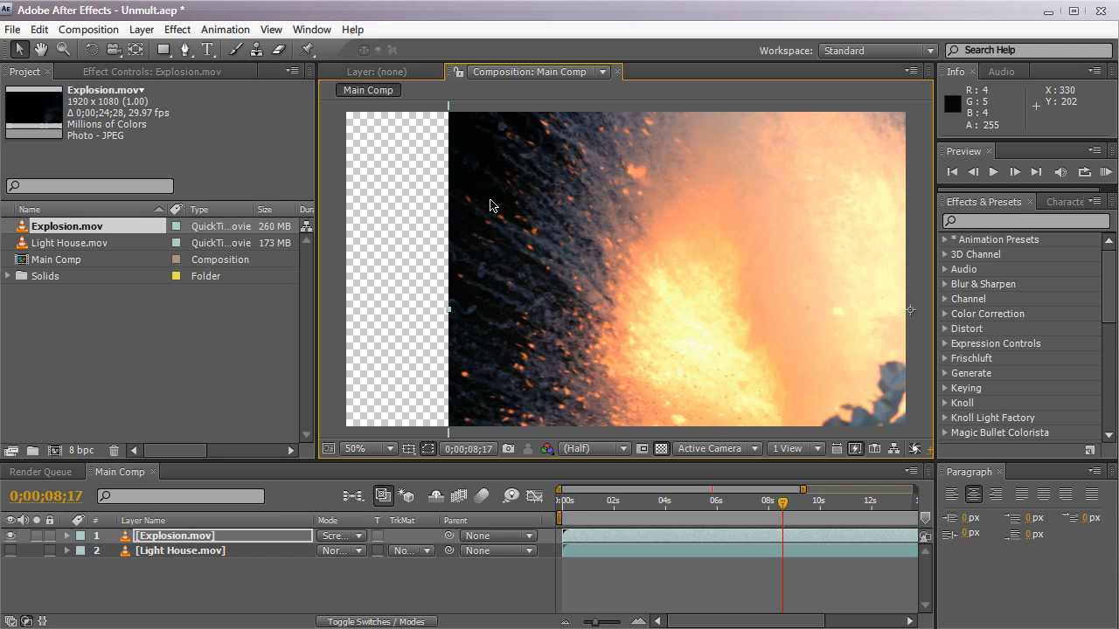
{"action": "left_click_drag", "start_coordinate": [731, 234], "coordinate": [628, 223]}
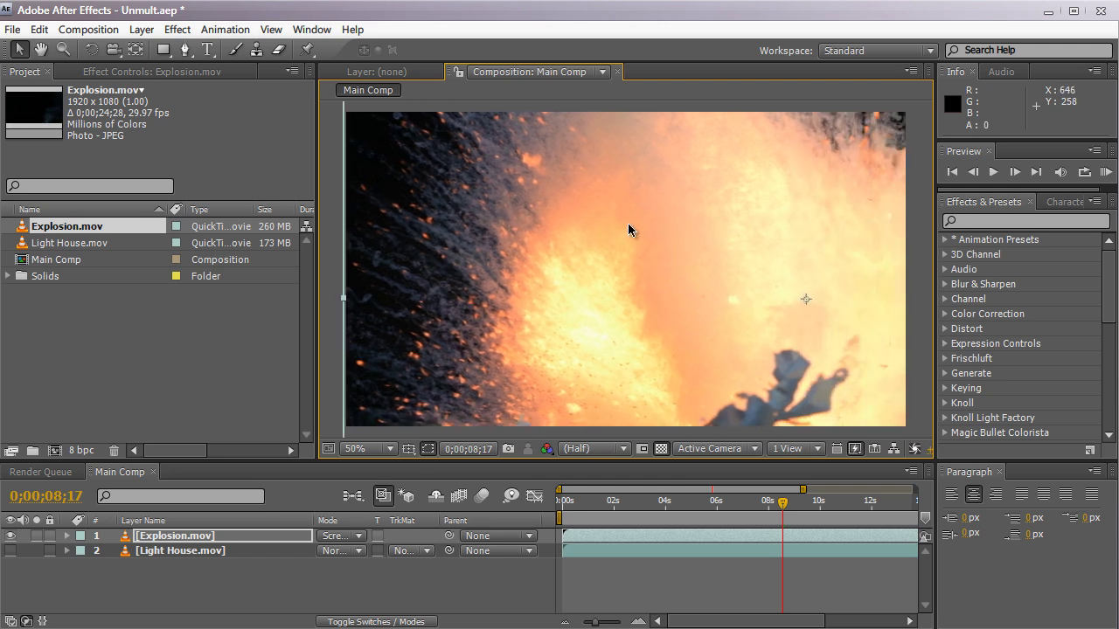
{"action": "key", "text": "ctrl+z"}
{"action": "key", "text": "ctrl+z"}
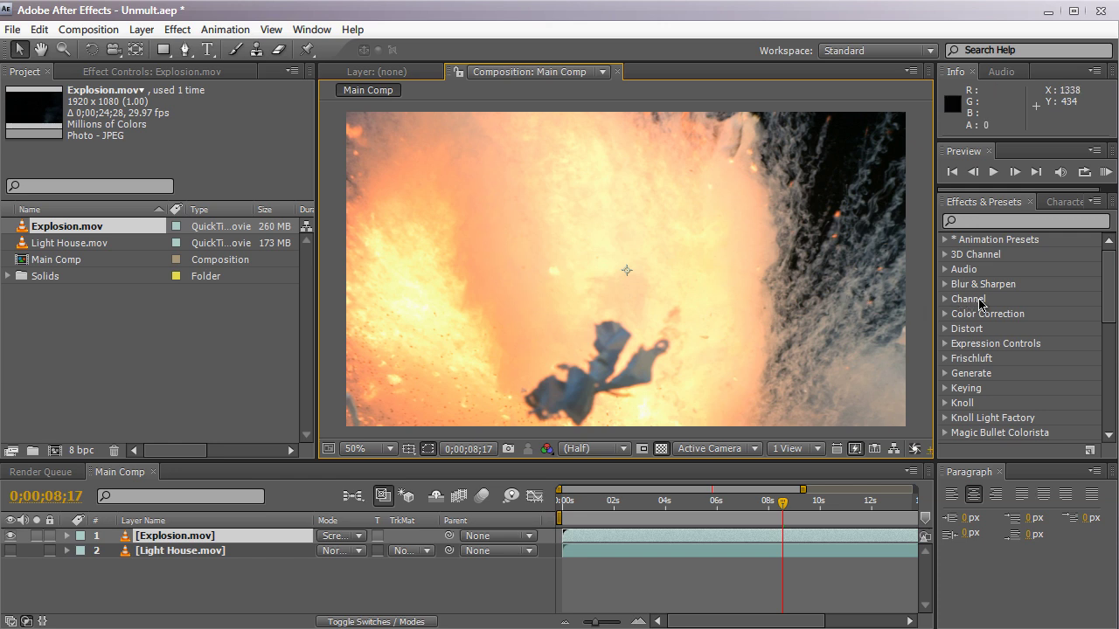
Step: Search 'unmult' and apply Knoll Unmult to Explosion.mov, undoing a trial move
{"action": "left_click", "coordinate": [986, 222]}
{"action": "type", "text": "un"}
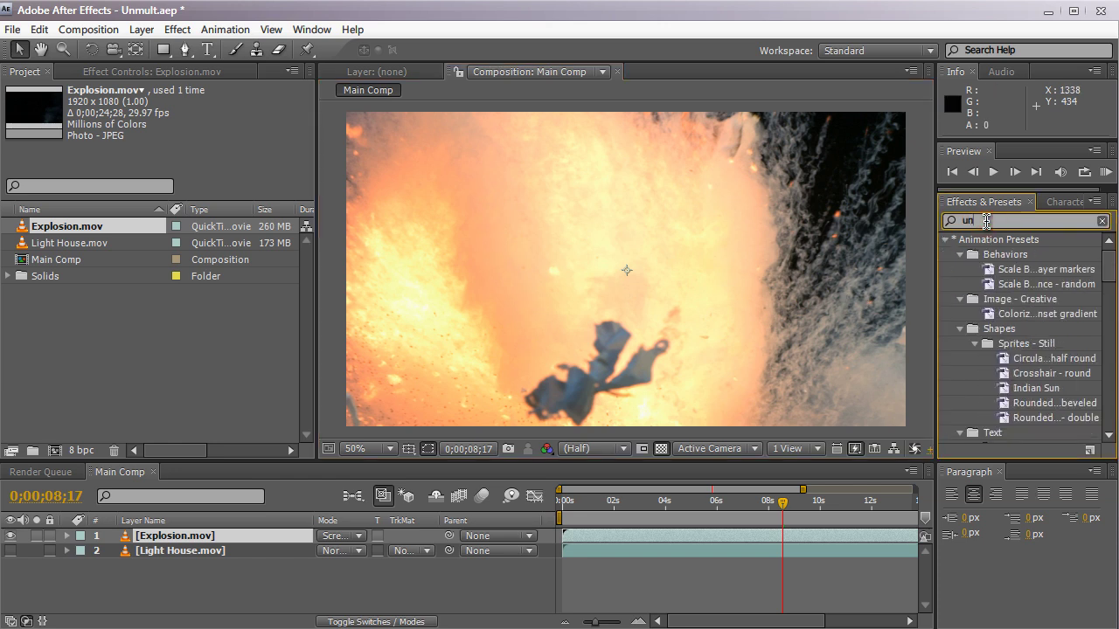
{"action": "type", "text": "mult"}
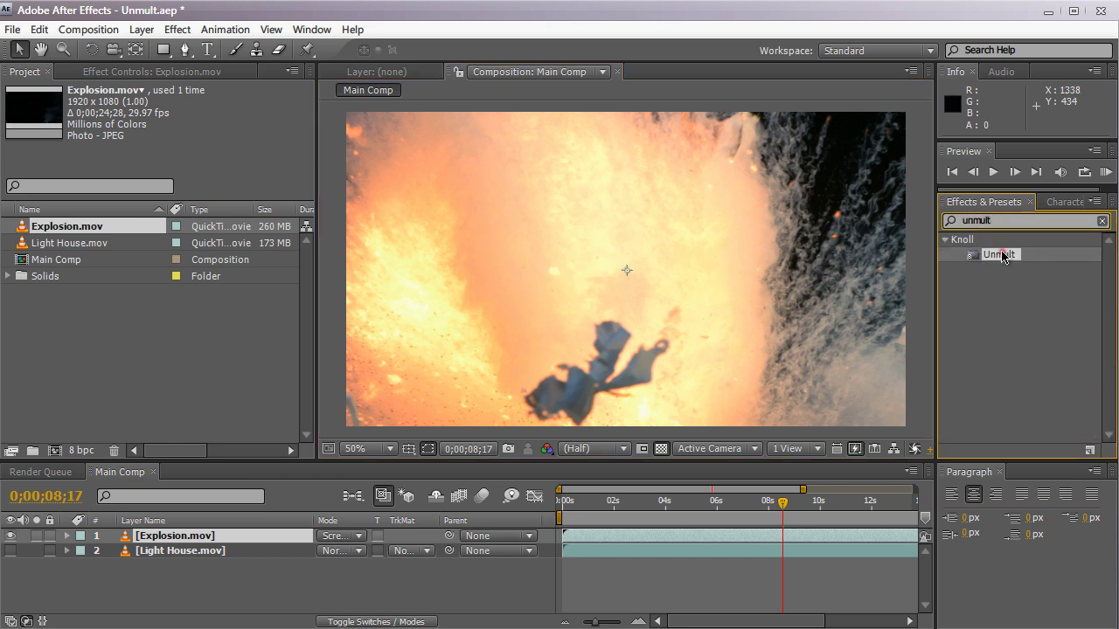
{"action": "left_click_drag", "start_coordinate": [999, 254], "coordinate": [715, 243]}
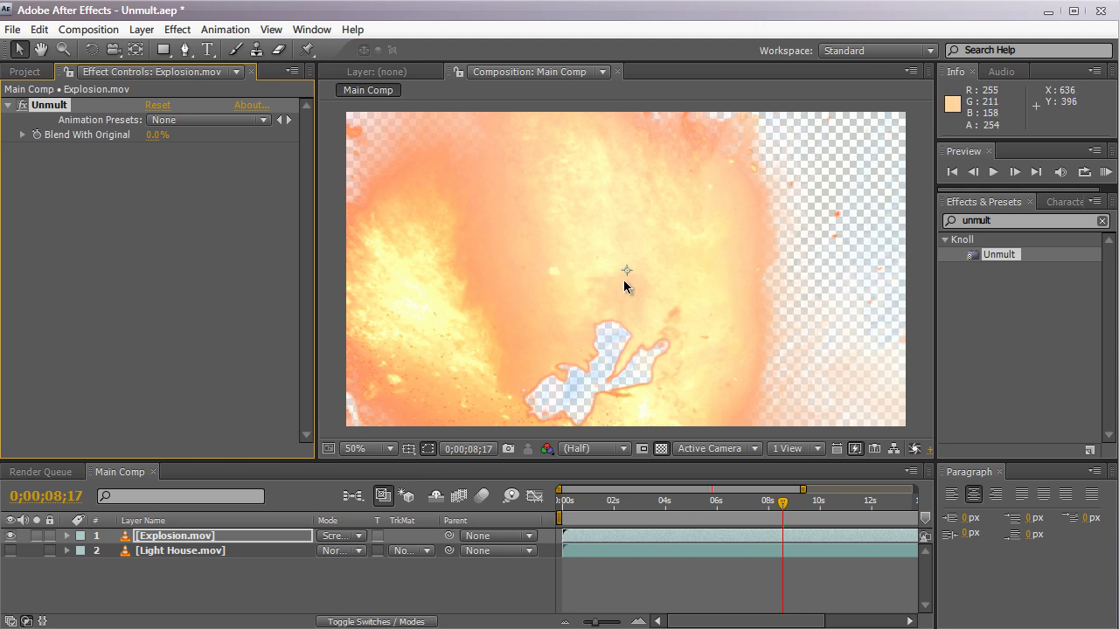
{"action": "left_click_drag", "start_coordinate": [536, 333], "coordinate": [695, 338]}
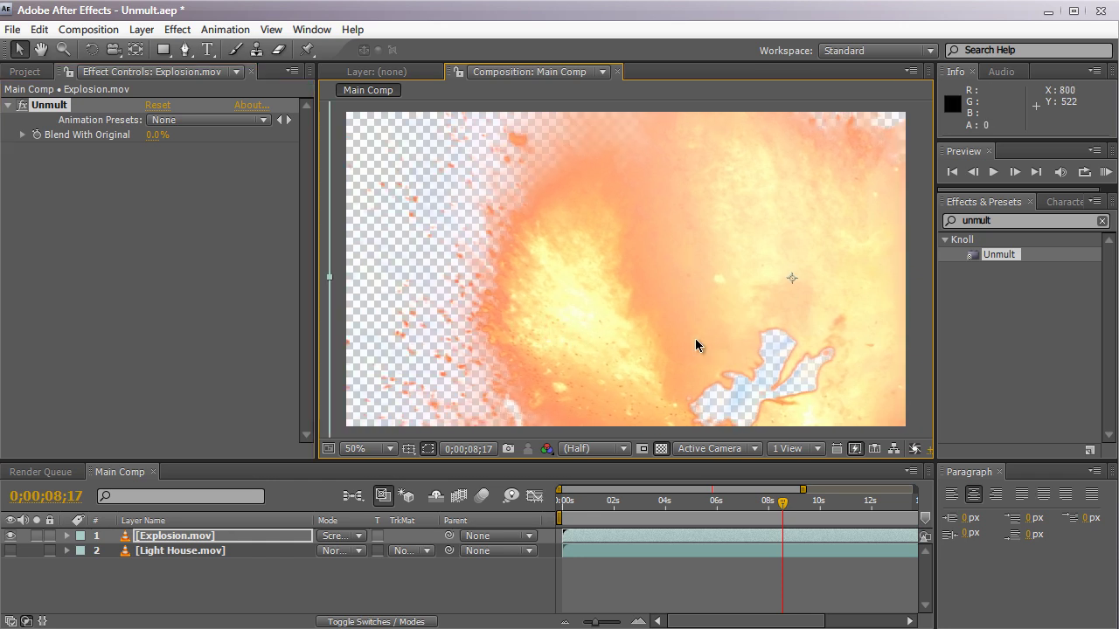
{"action": "key", "text": "ctrl+z"}
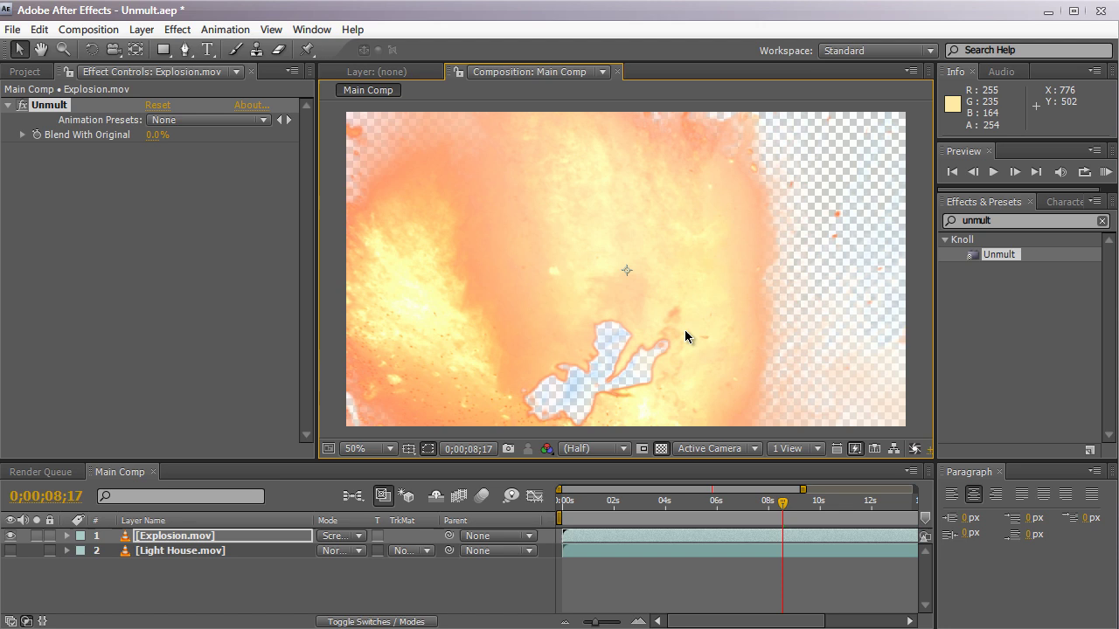
Step: Show Light House.mov again, set Explosion.mov to Normal, and scale it to 67%
{"action": "left_click", "coordinate": [11, 550]}
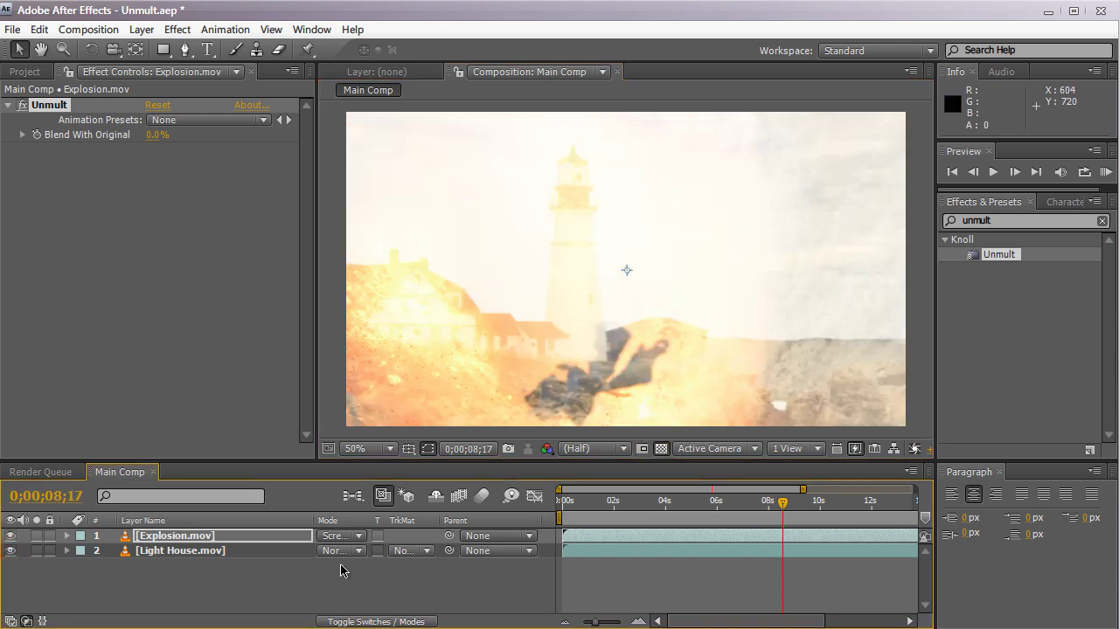
{"action": "left_click", "coordinate": [330, 535]}
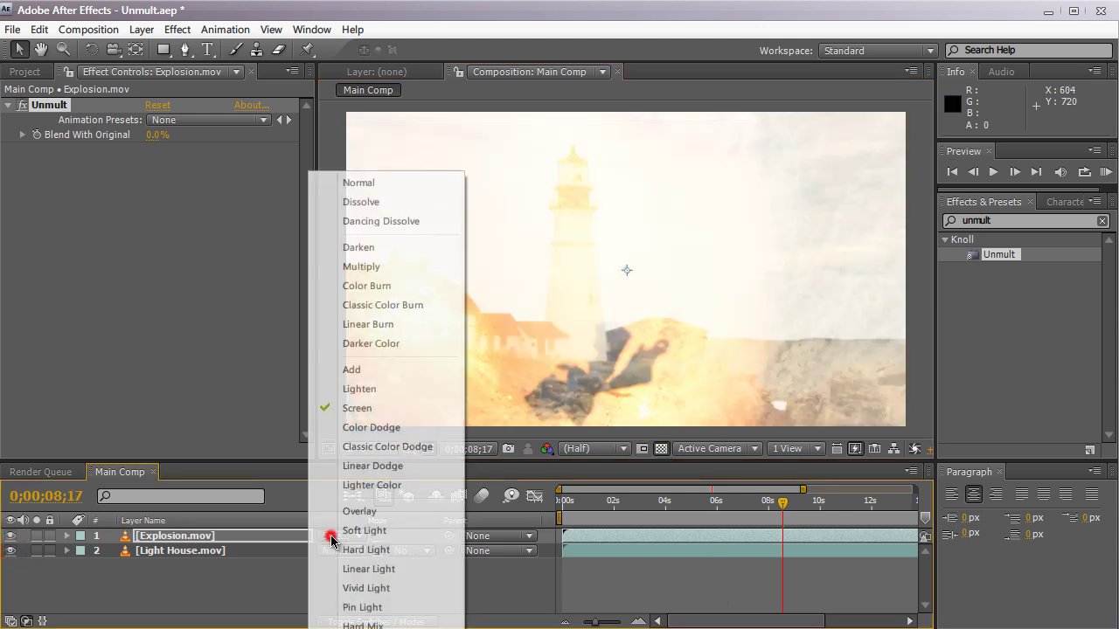
{"action": "left_click", "coordinate": [352, 182]}
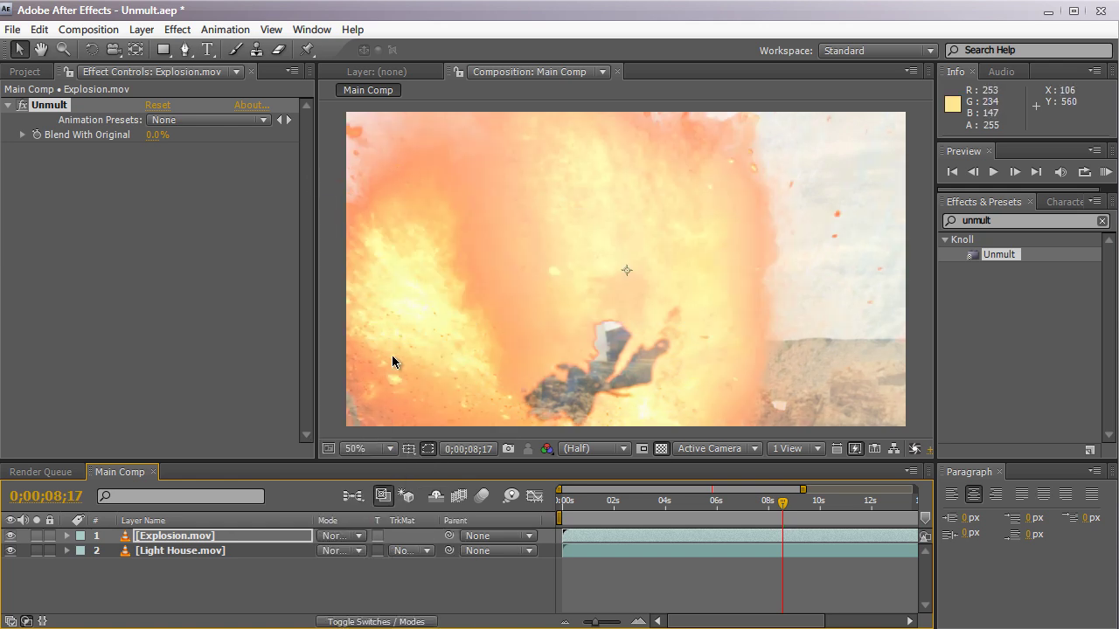
{"action": "key", "text": "s"}
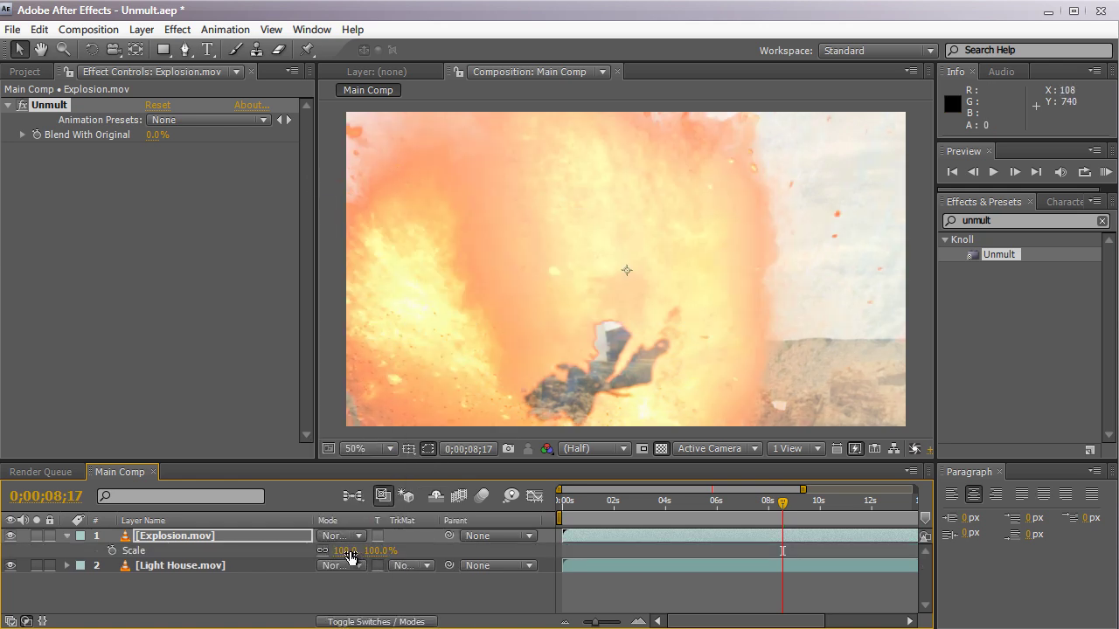
{"action": "left_click_drag", "start_coordinate": [349, 554], "coordinate": [322, 553]}
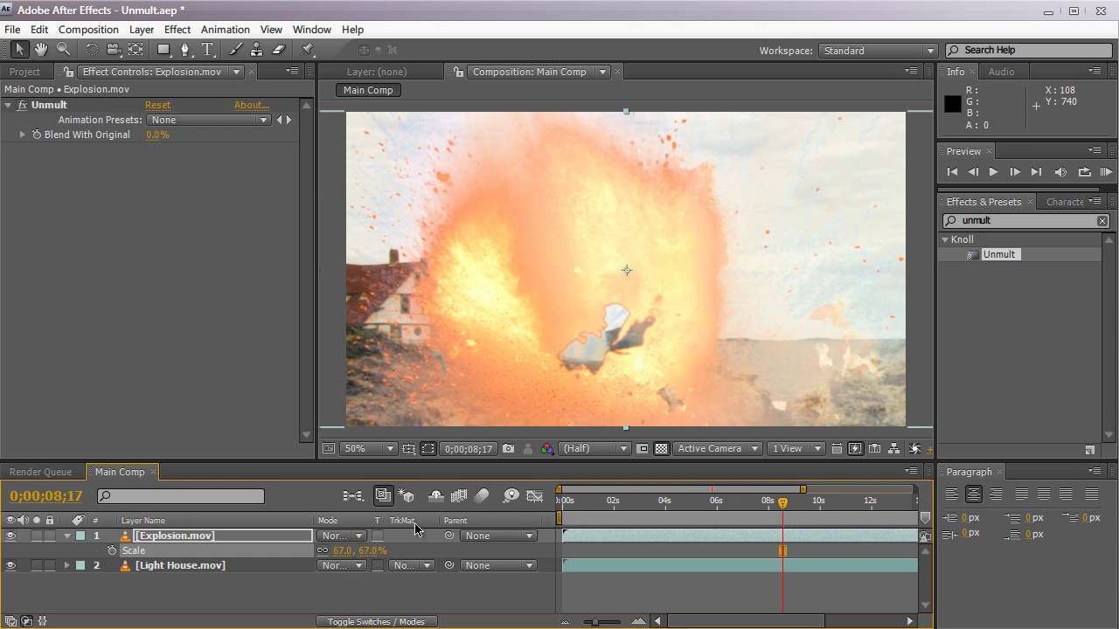
Step: Compare Screen and Add blending on the explosion, then return it to Normal
{"action": "left_click", "coordinate": [345, 538]}
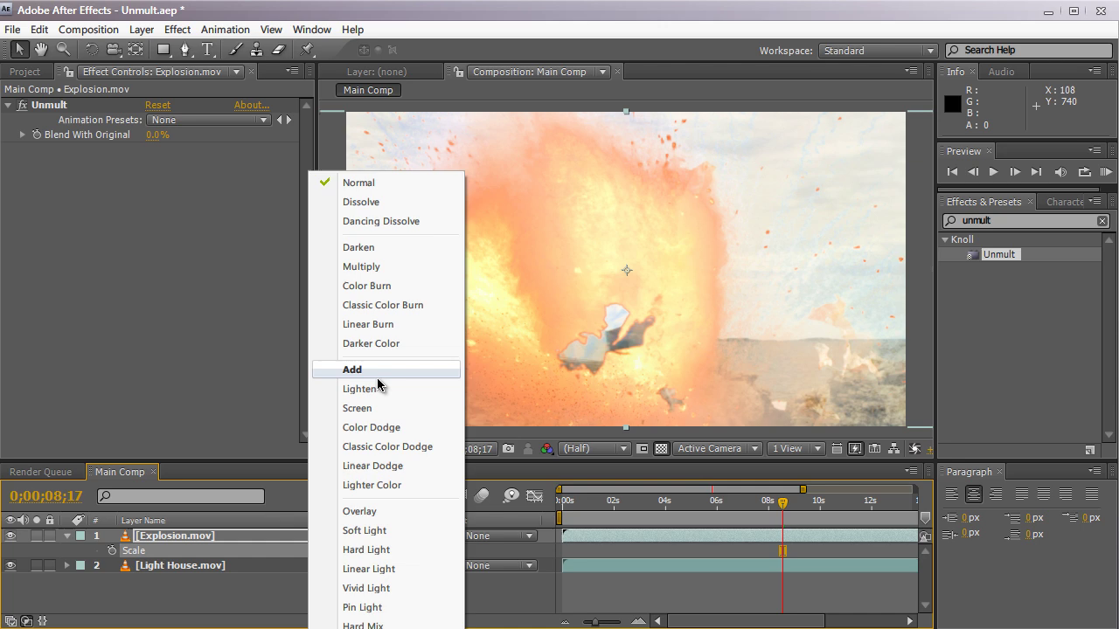
{"action": "left_click", "coordinate": [377, 407]}
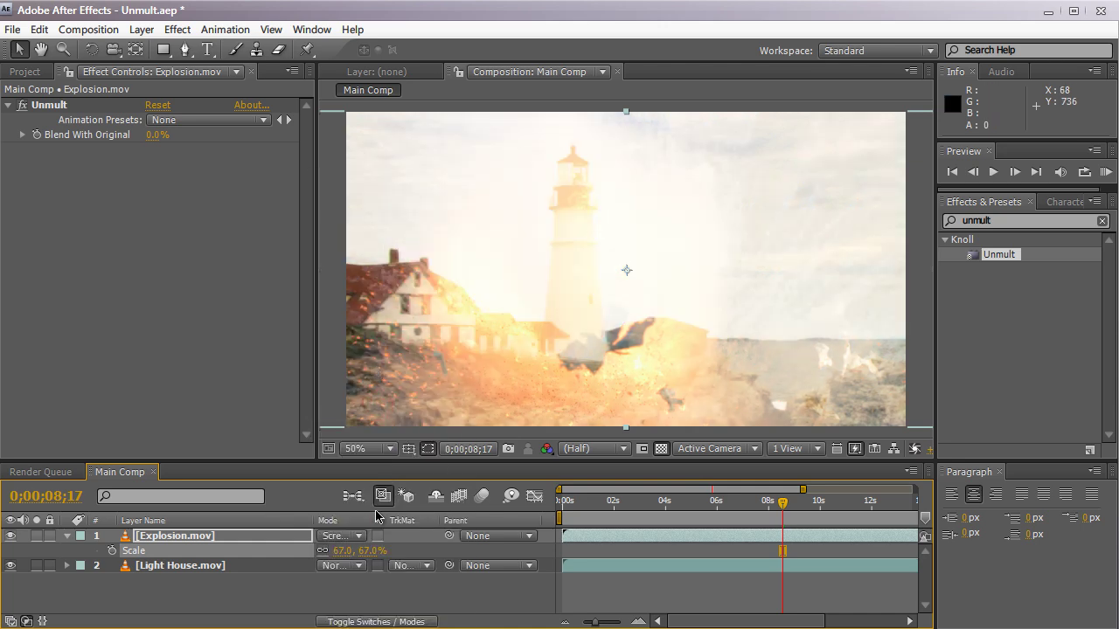
{"action": "left_click", "coordinate": [359, 537]}
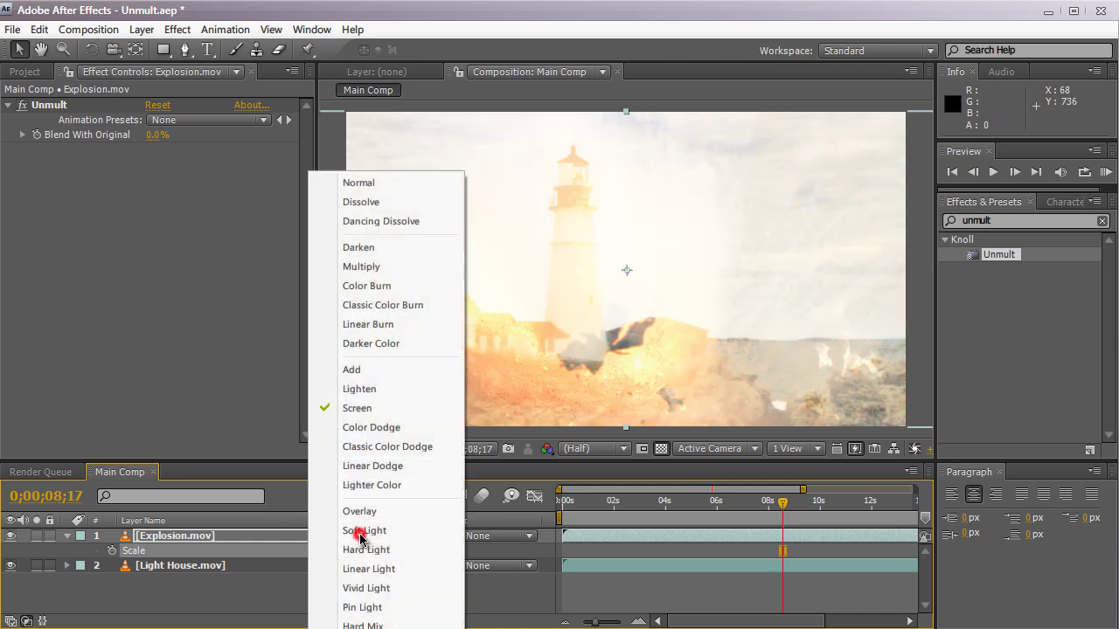
{"action": "left_click", "coordinate": [358, 369]}
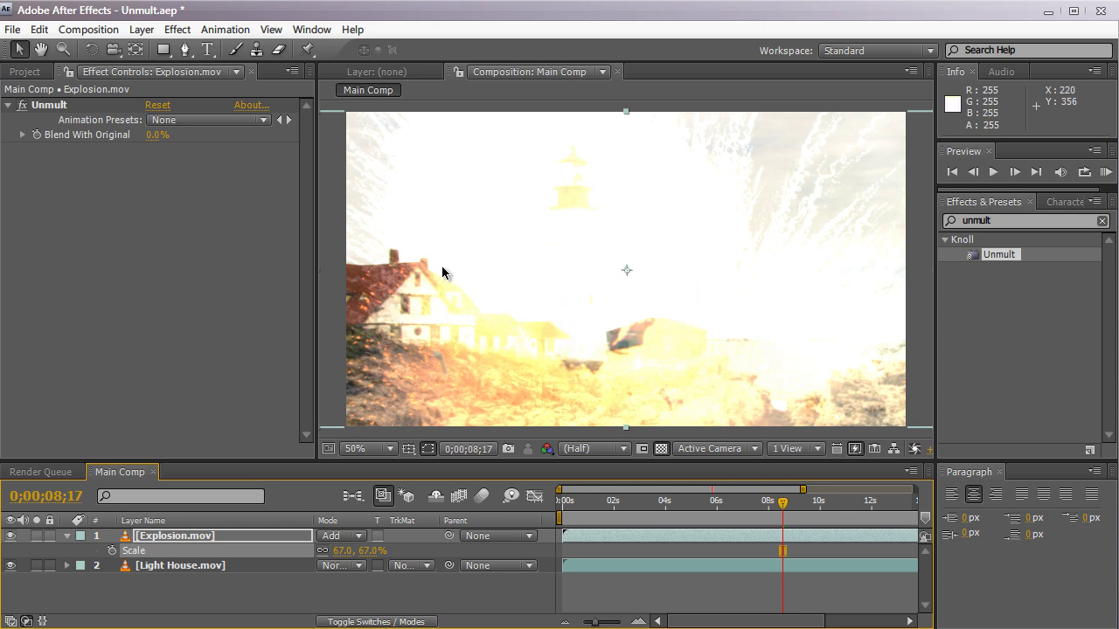
{"action": "left_click", "coordinate": [345, 536]}
{"action": "left_click", "coordinate": [390, 185]}
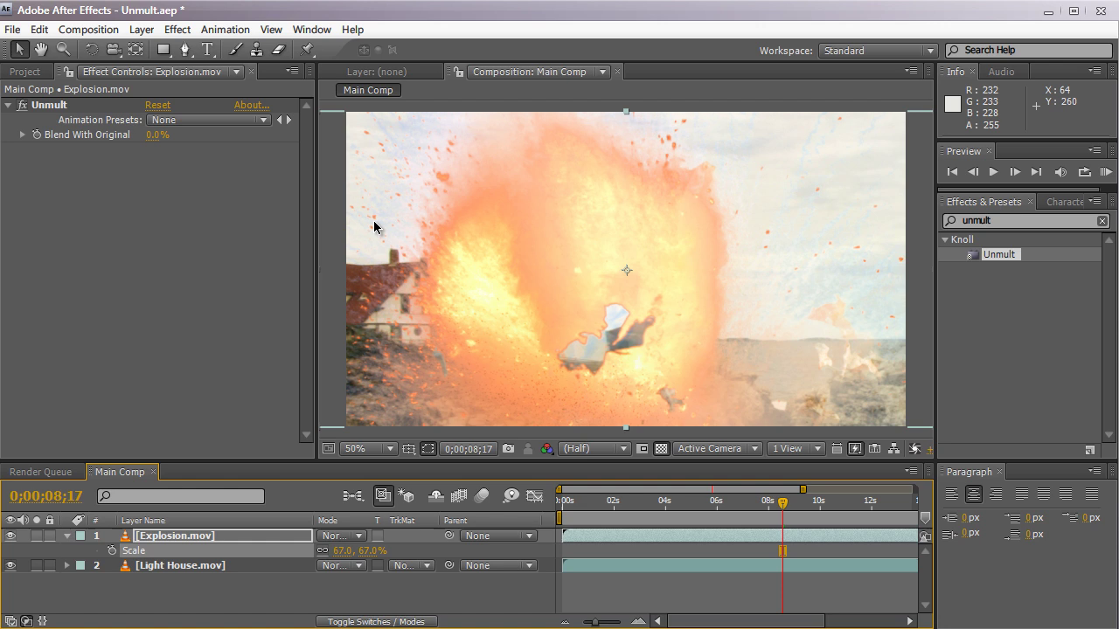
{"action": "left_click", "coordinate": [12, 567]}
{"action": "left_click", "coordinate": [11, 568]}
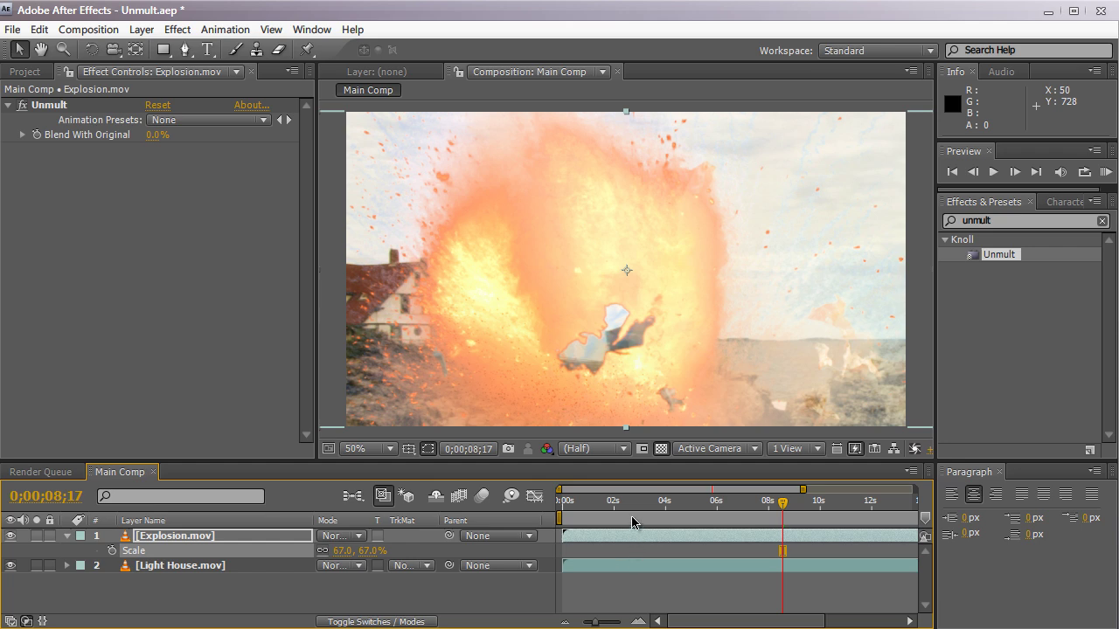
{"action": "left_click_drag", "start_coordinate": [632, 505], "coordinate": [789, 505]}
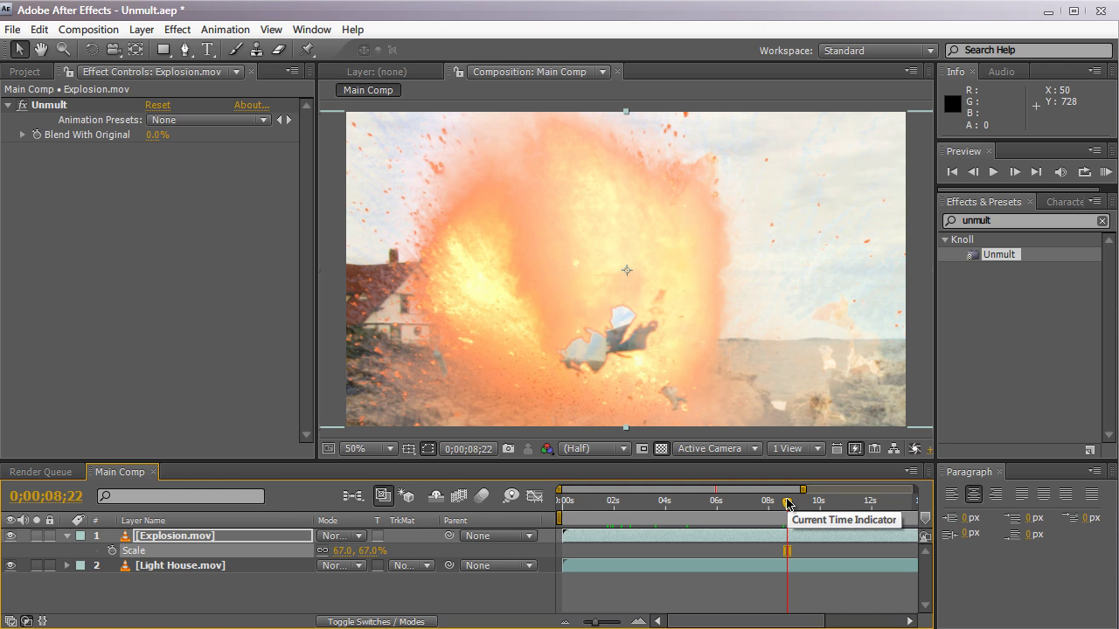